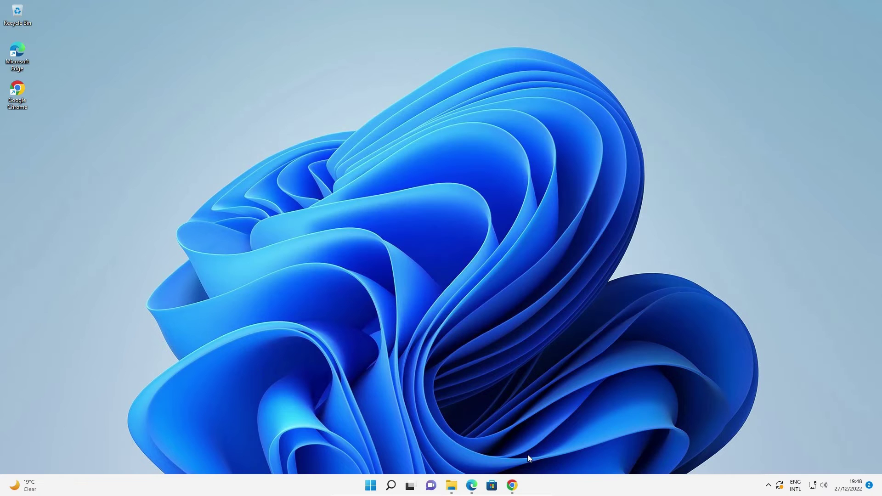
# Return to the browser's Google results for the HP LaserJet Pro M305d driver.
pyautogui.click(512, 485)
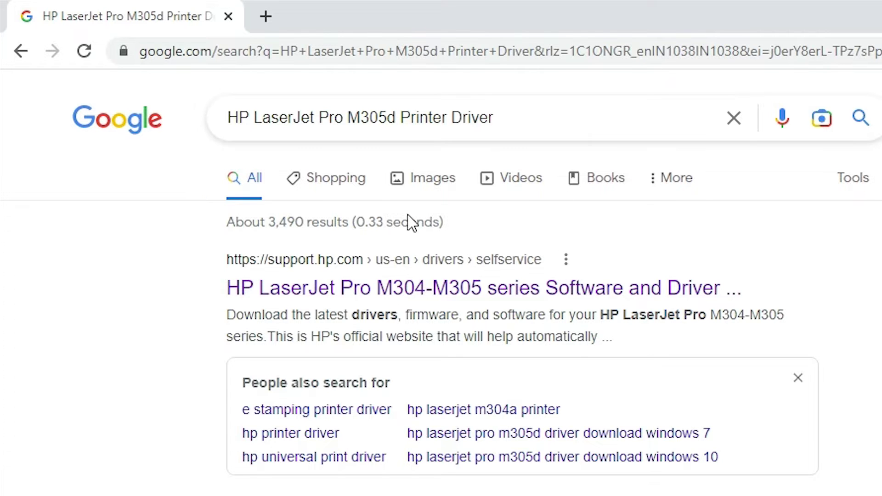
# Open HP's M304-M305 support page in a new tab and download the M304a/M305d Full Software Solution.
pyautogui.rightClick(398, 294)
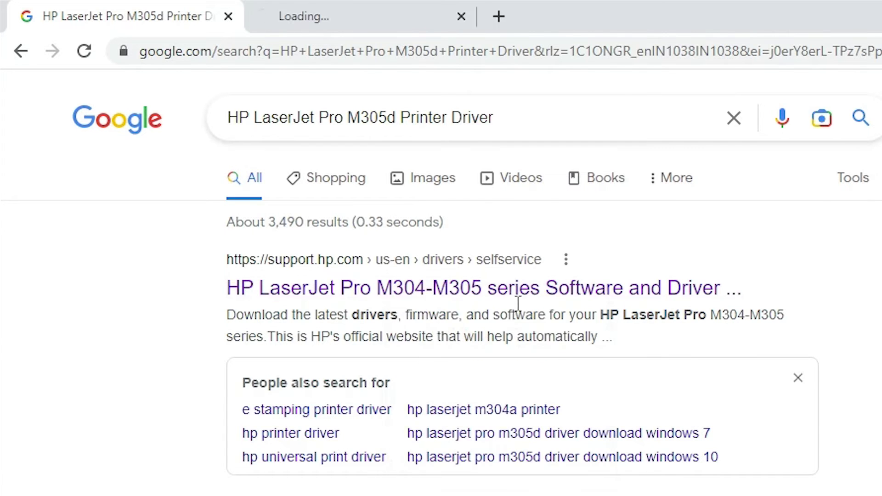
pyautogui.click(452, 305)
pyautogui.scroll(-2, 156, 289)
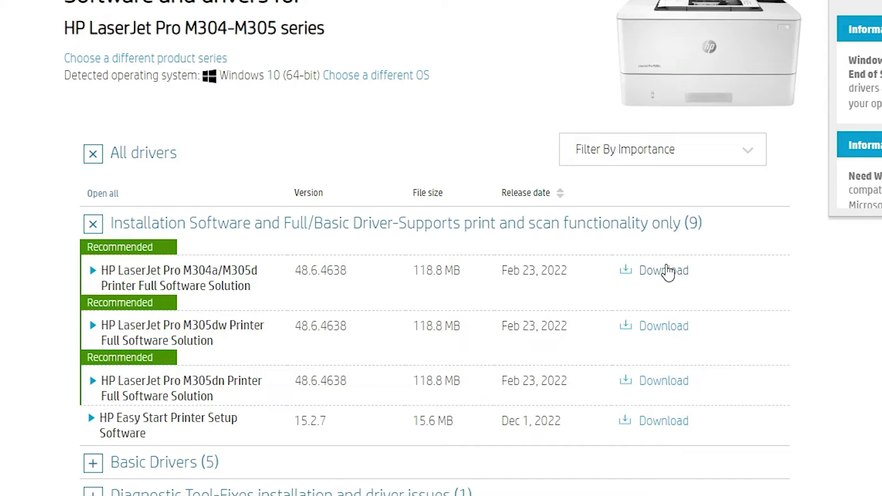
pyautogui.click(667, 272)
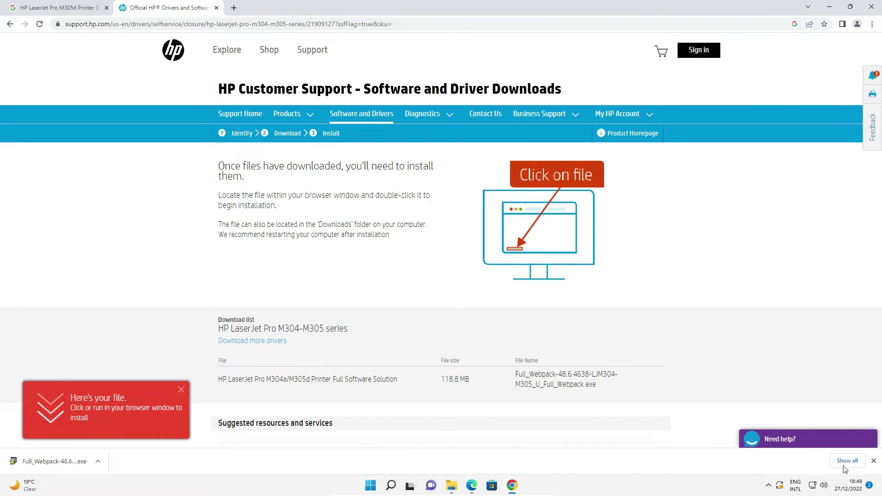
# Move the Full_Webpack-48.6.4638 installer from Downloads into the desktop's first column.
pyautogui.click(847, 461)
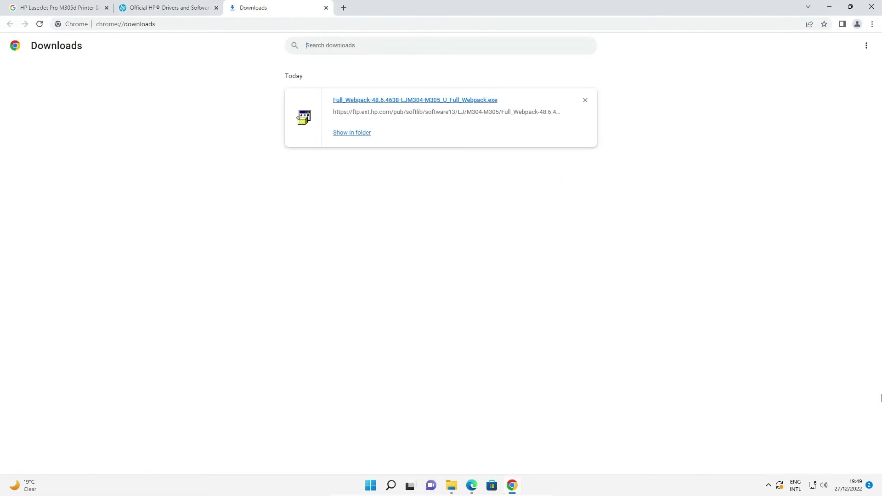
pyautogui.click(368, 134)
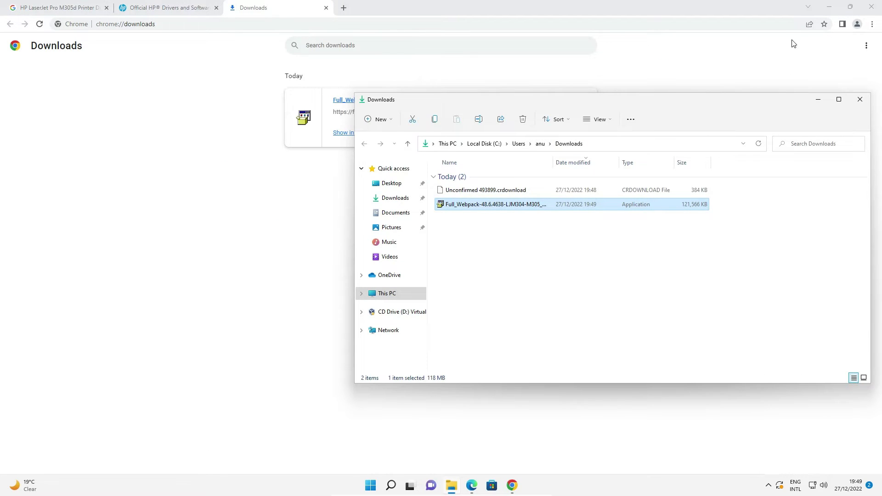
pyautogui.click(829, 8)
pyautogui.moveTo(481, 204); pyautogui.dragTo(109, 210)
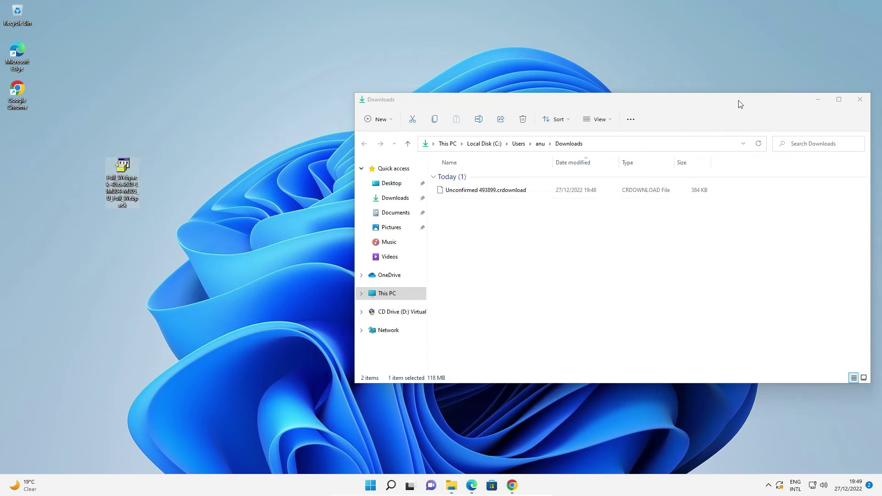
pyautogui.click(859, 99)
pyautogui.moveTo(124, 178); pyautogui.dragTo(35, 177)
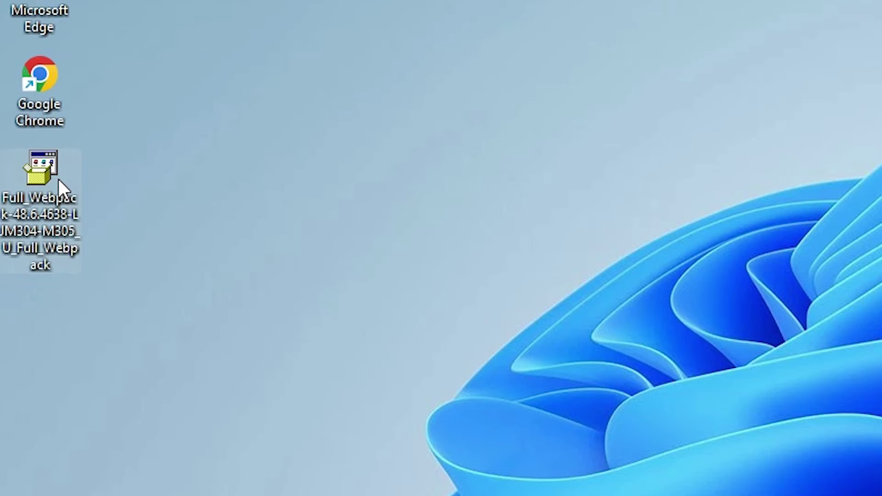
# Extract Full_Webpack-48.6.4638 with WinRAR to its default desktop folder and open that folder.
pyautogui.rightClick(69, 101)
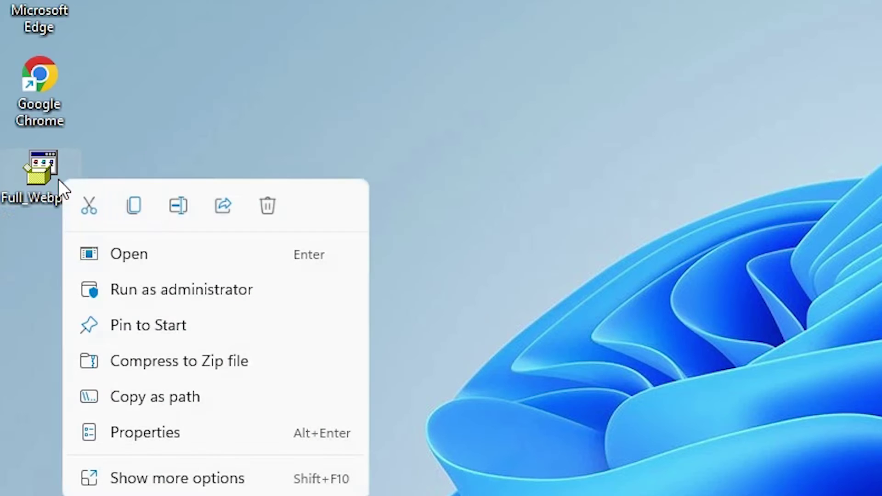
pyautogui.click(144, 378)
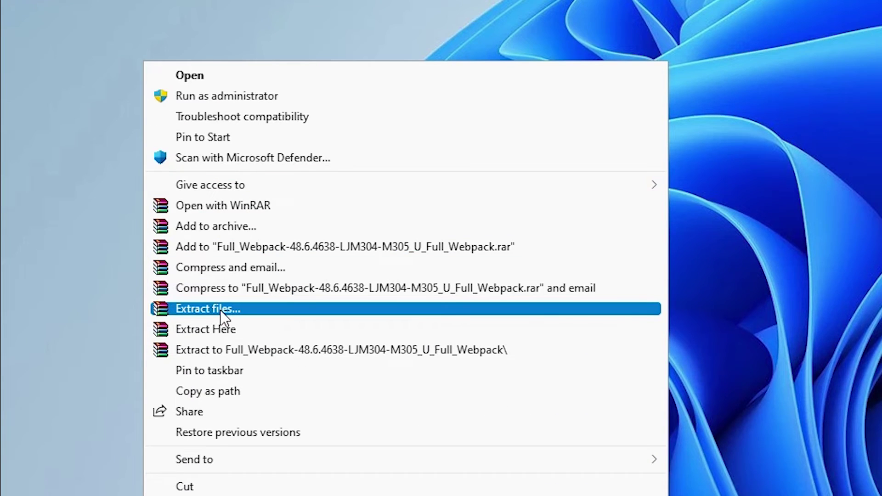
pyautogui.click(222, 315)
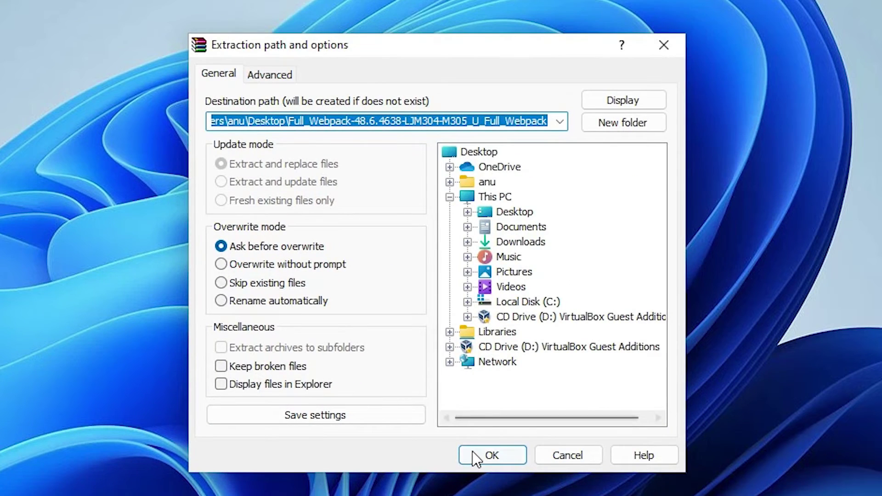
pyautogui.click(473, 454)
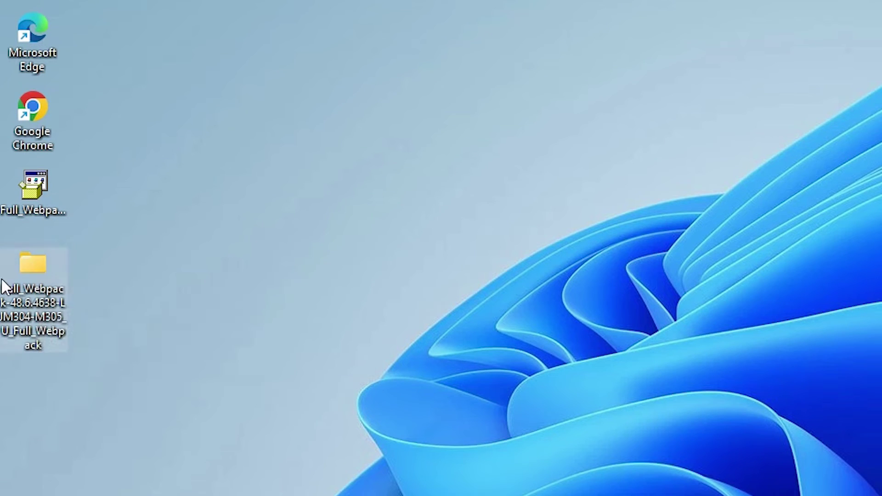
pyautogui.doubleClick(17, 296)
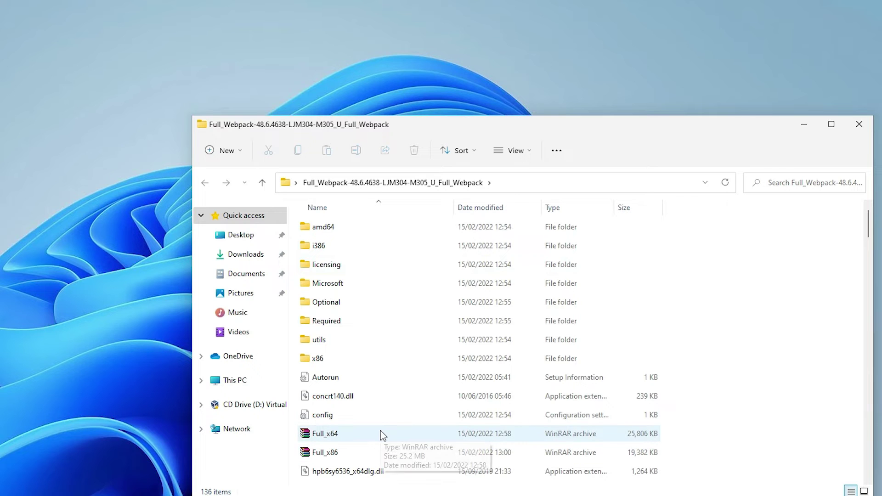
# Close the extracted folder, find Control Panel by searching 'con', and go to Devices and Printers.
pyautogui.click(859, 124)
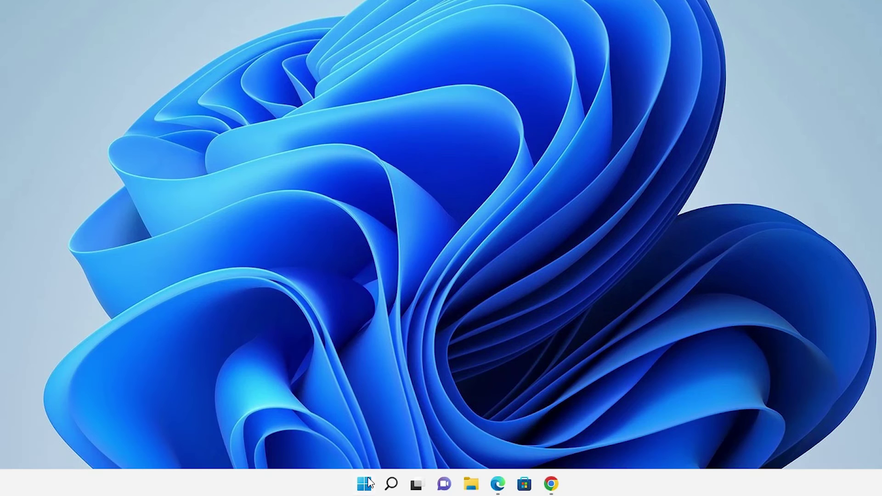
pyautogui.click(369, 483)
pyautogui.write('c')
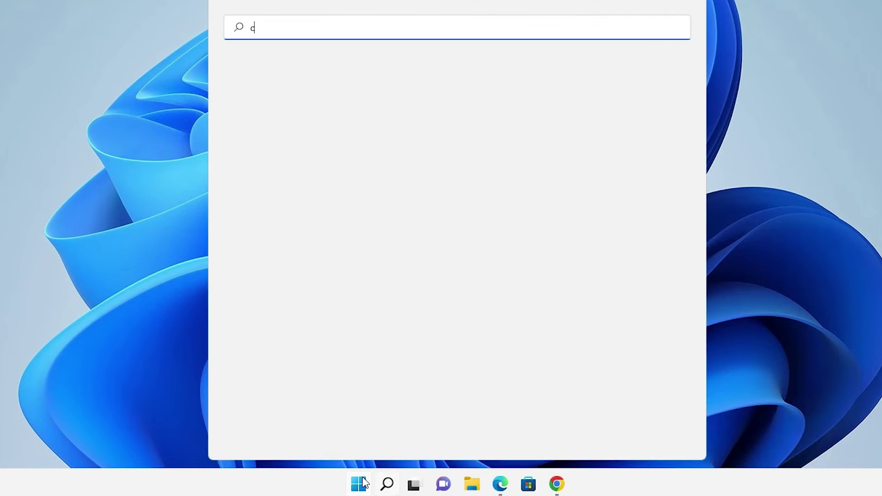
pyautogui.write('on')
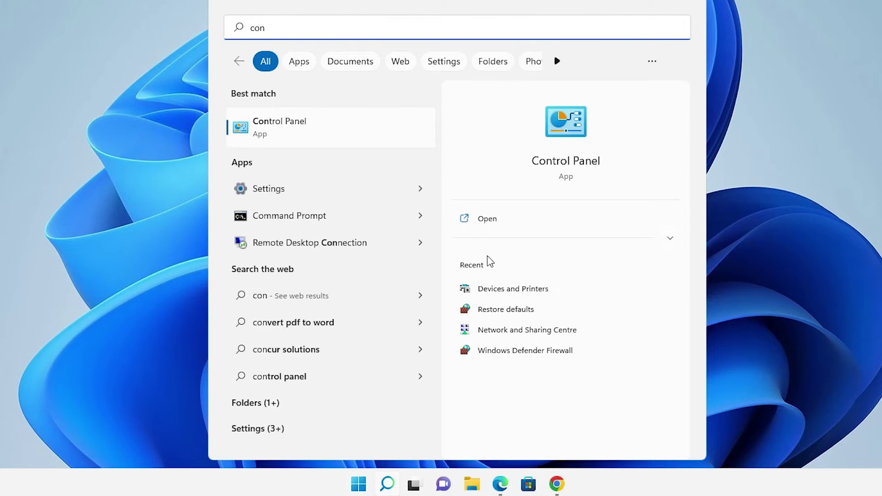
pyautogui.click(288, 144)
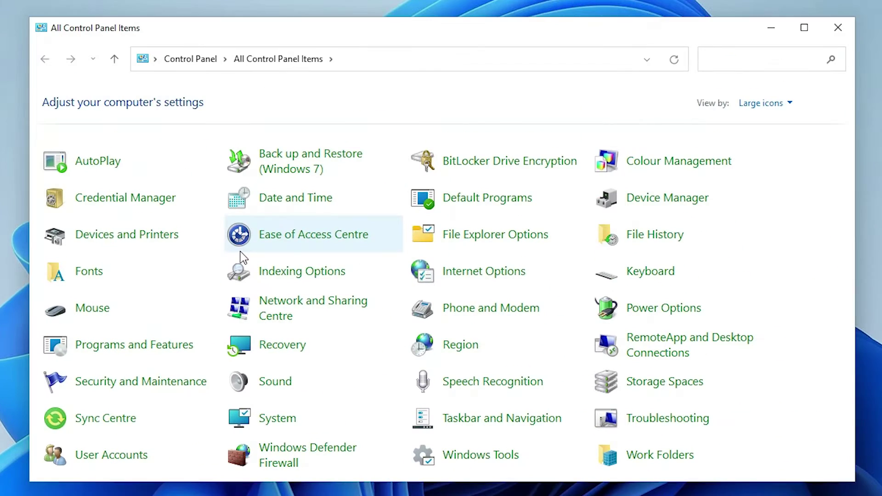
pyautogui.click(132, 236)
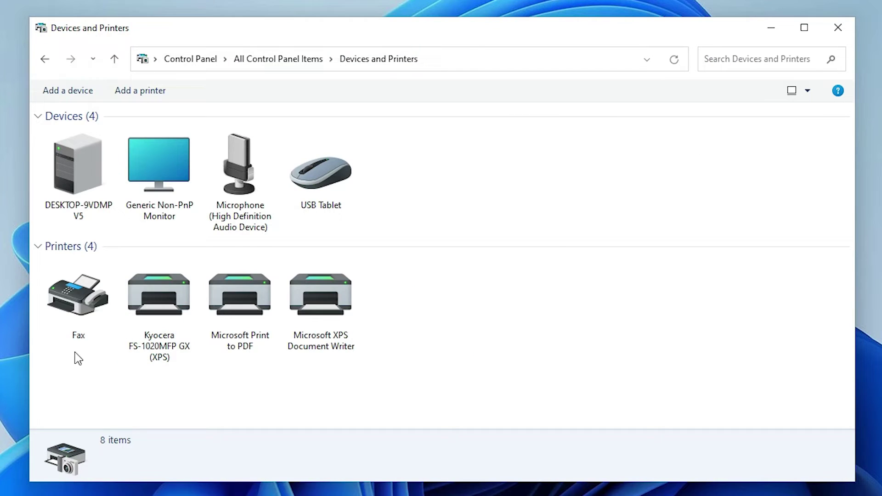
# Start adding a printer and choose 'The printer that I want isn't listed'.
pyautogui.click(148, 92)
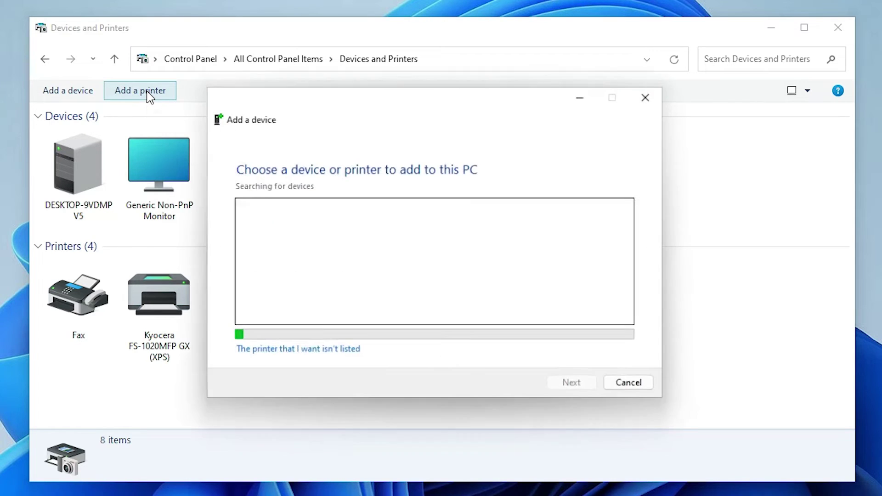
pyautogui.click(769, 33)
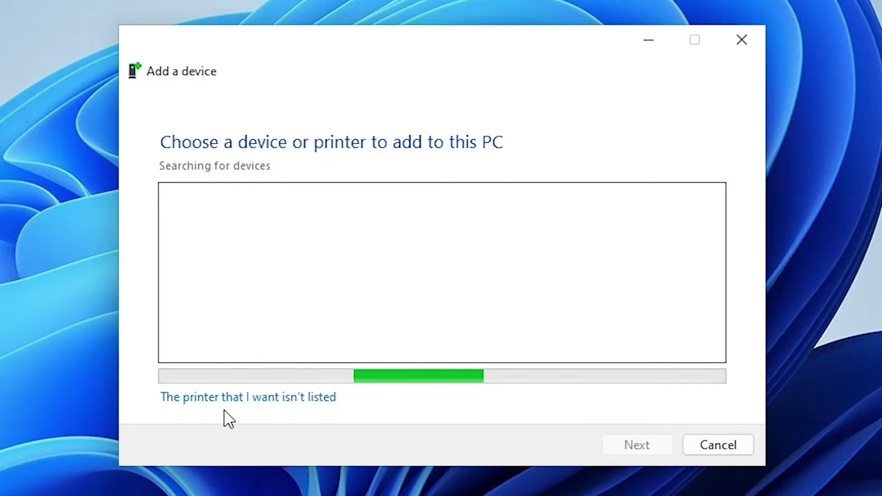
pyautogui.click(254, 398)
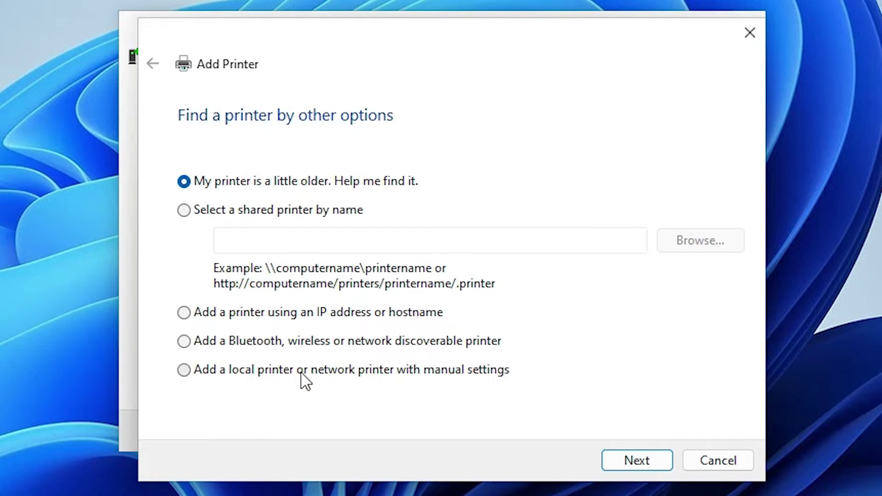
# Add a local printer with manual settings on the USB001 (Local Port) port.
pyautogui.click(463, 375)
pyautogui.click(653, 460)
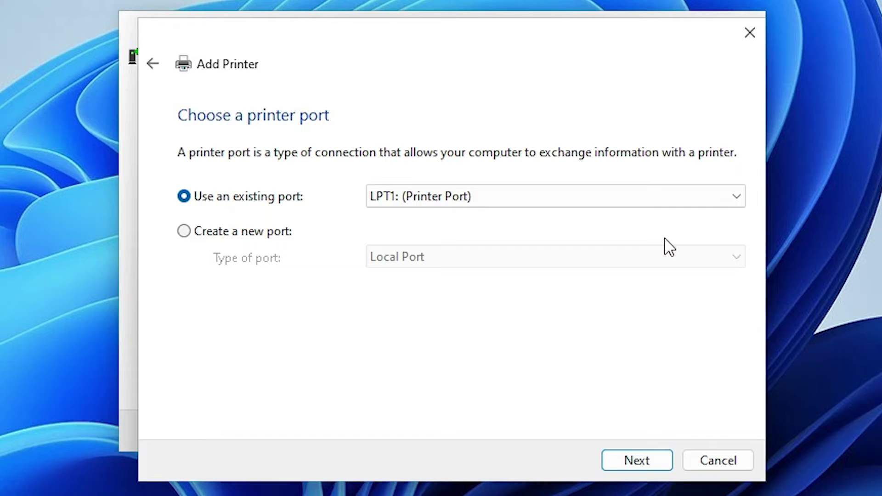
pyautogui.click(556, 198)
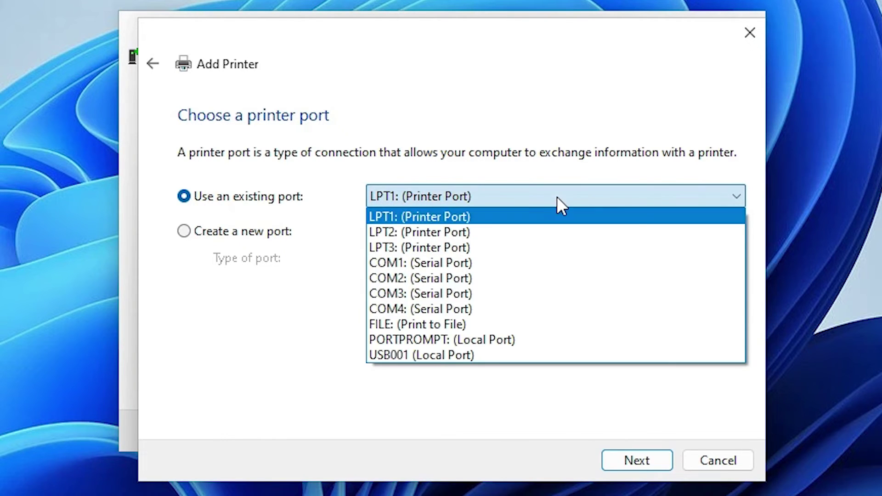
pyautogui.click(425, 356)
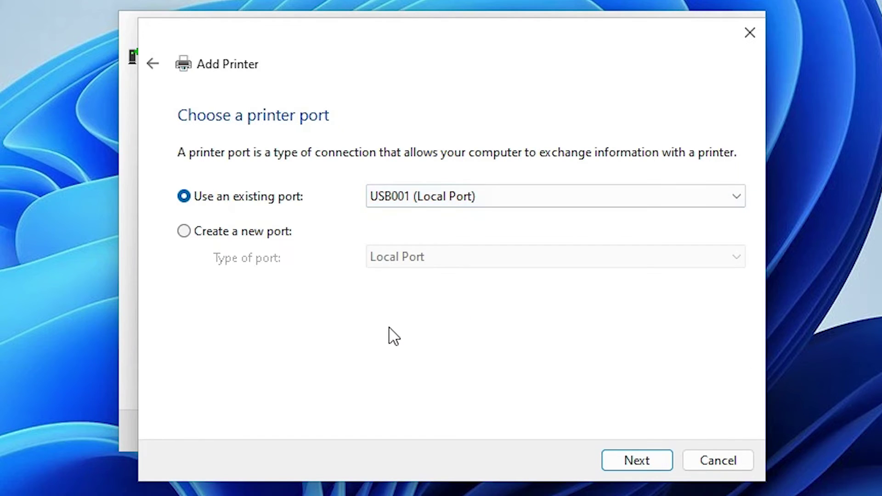
pyautogui.click(643, 458)
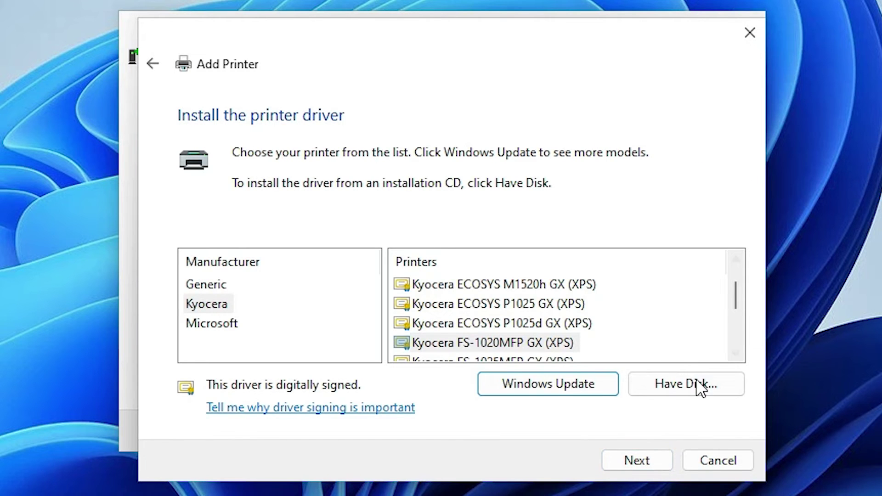
# Use Have Disk to select Autorun.inf in the desktop's extracted Full_Webpack folder.
pyautogui.click(694, 385)
pyautogui.click(609, 353)
pyautogui.click(225, 196)
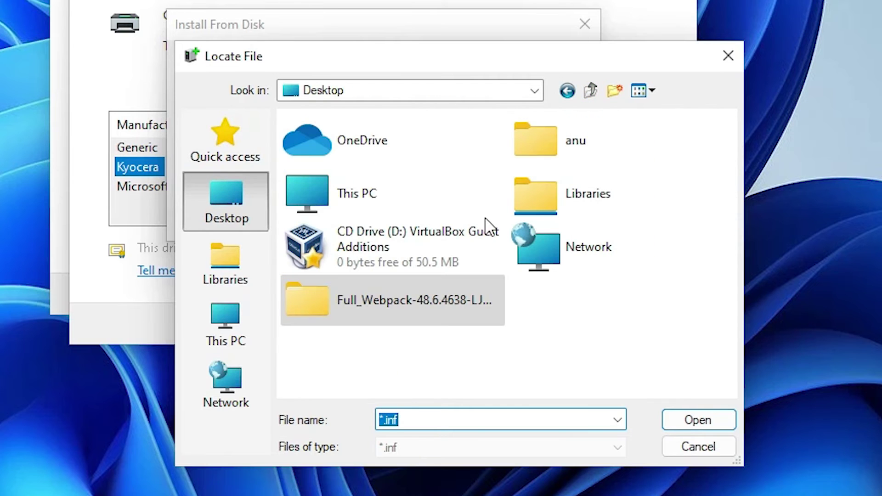
pyautogui.doubleClick(398, 298)
pyautogui.scroll(-1, 574, 244)
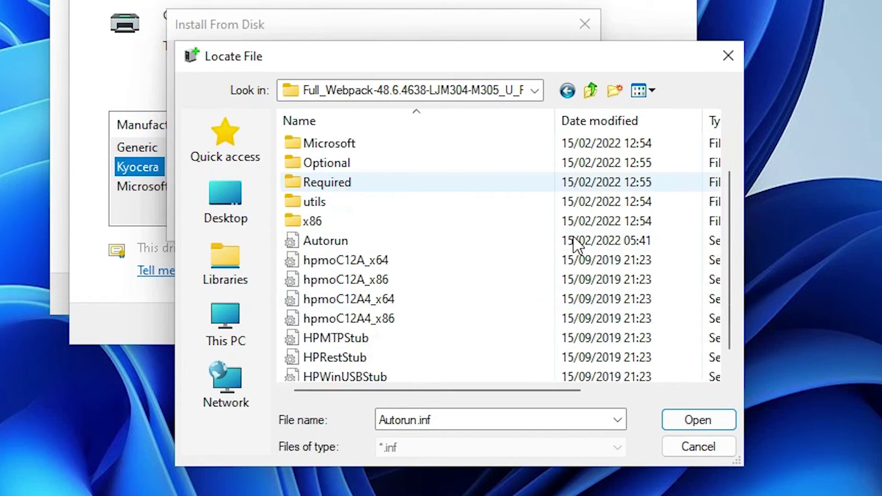
pyautogui.scroll(-1, 456, 291)
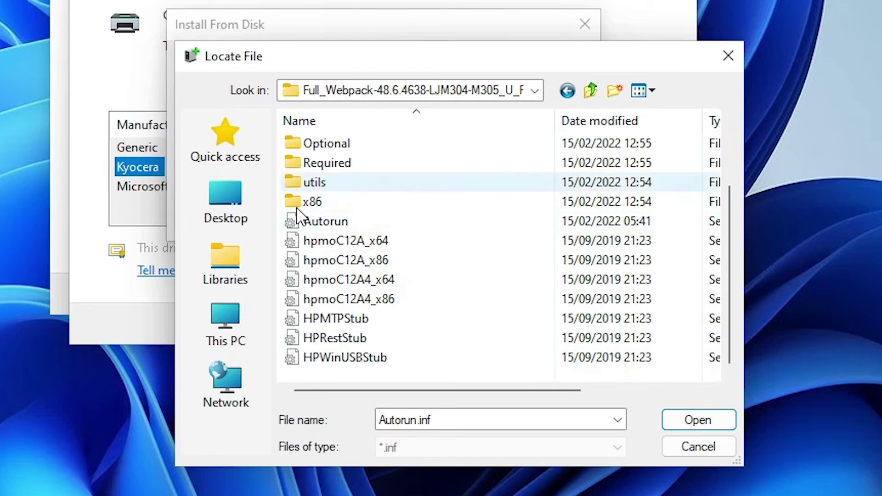
pyautogui.doubleClick(331, 223)
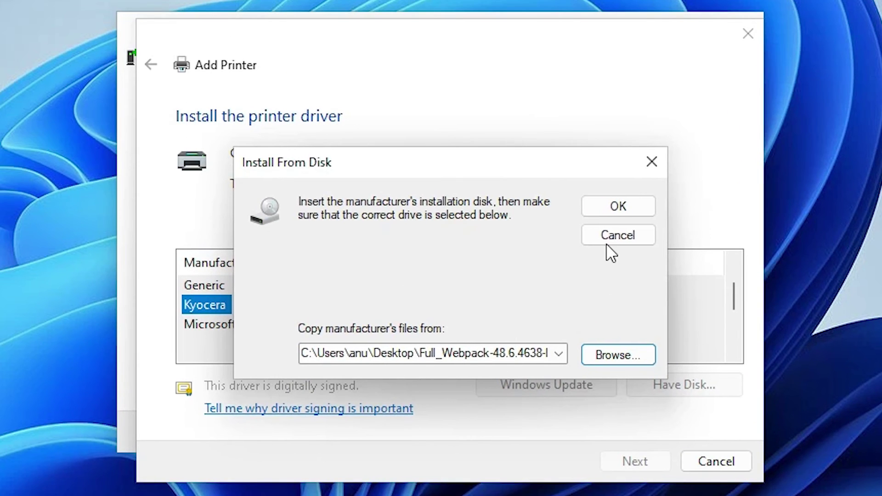
# Install the HP LaserJet Pro M304-M305 PCL 6 (V3) driver under its default printer name.
pyautogui.click(616, 215)
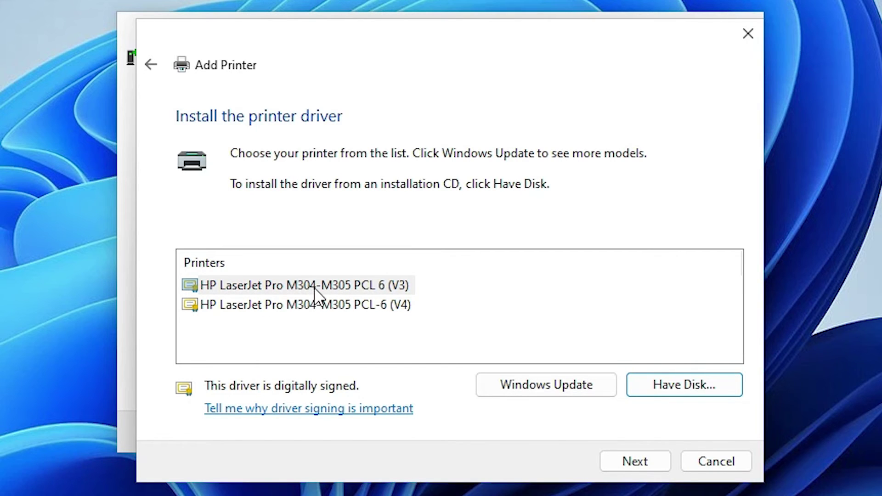
pyautogui.click(348, 292)
pyautogui.click(394, 312)
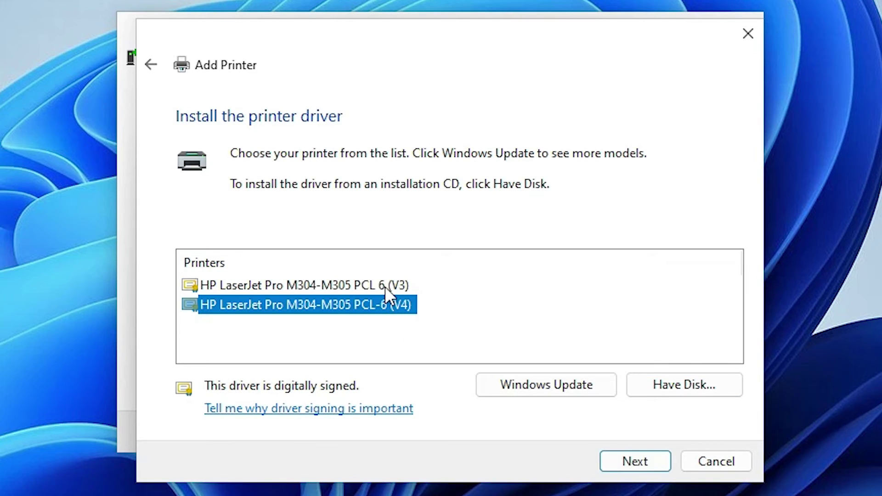
pyautogui.click(385, 286)
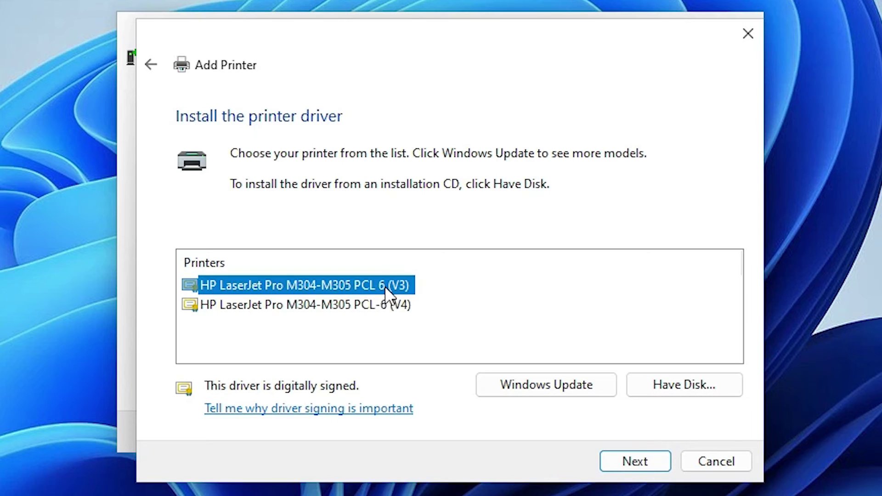
pyautogui.click(624, 458)
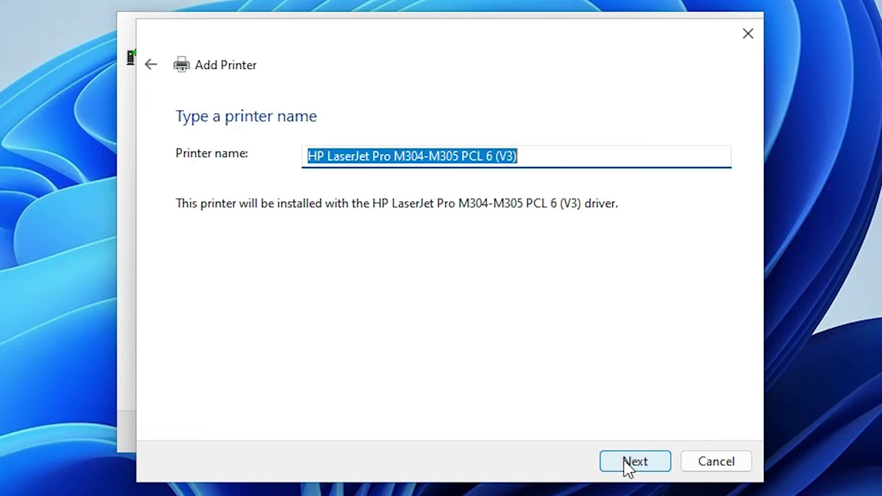
pyautogui.click(624, 458)
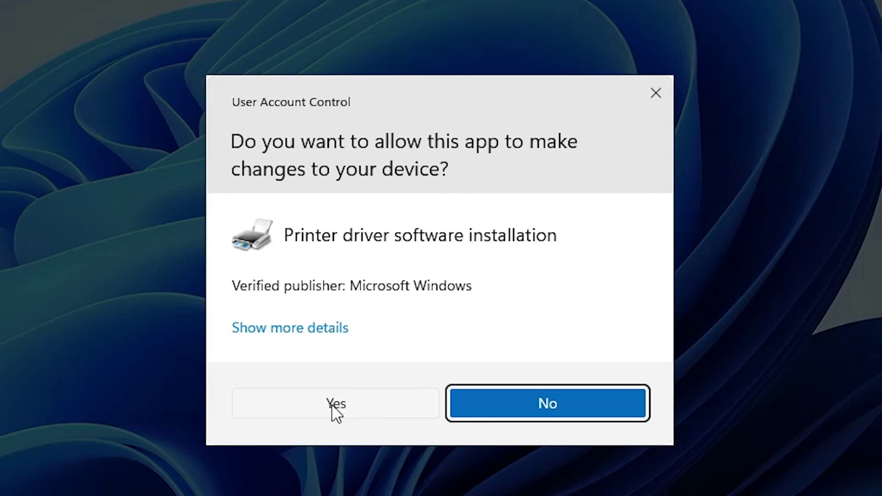
# Approve the User Account Control prompt so the PCL 6 (V3) printer finishes installing.
pyautogui.click(321, 404)
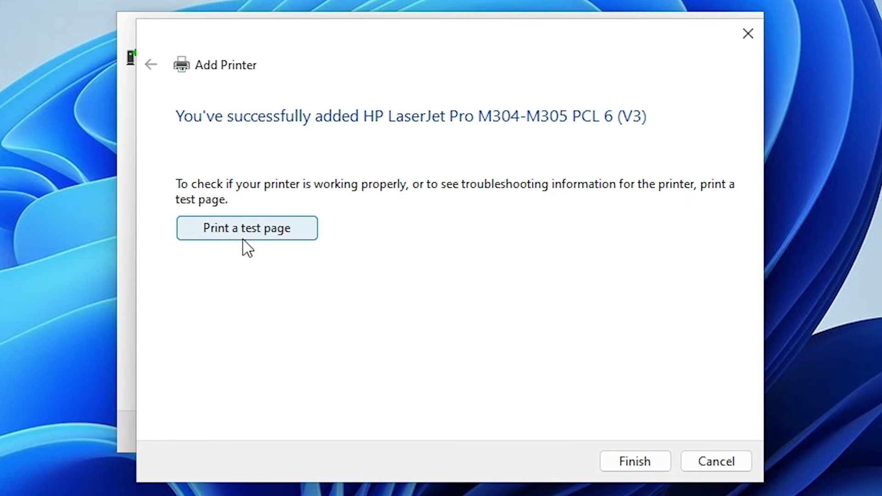
# Finish the wizard and restore Devices and Printers to see the HP LaserJet Pro M304-M305 PCL 6 (V3).
pyautogui.click(645, 461)
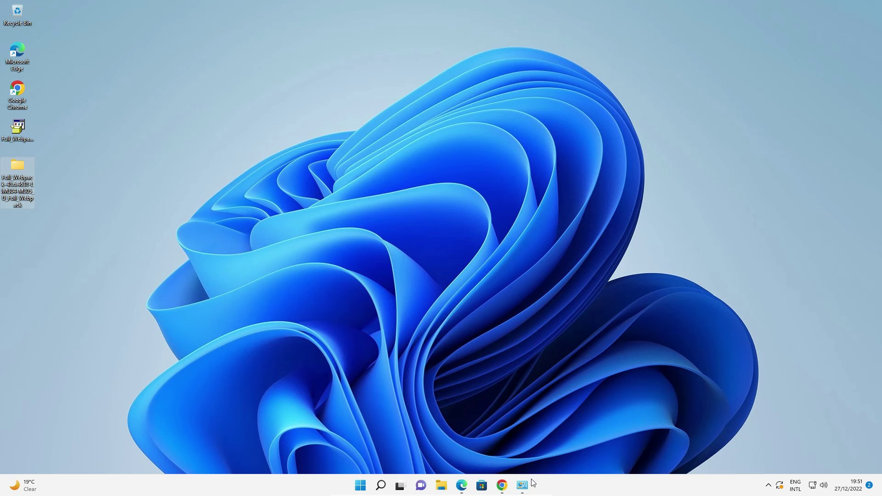
pyautogui.click(523, 487)
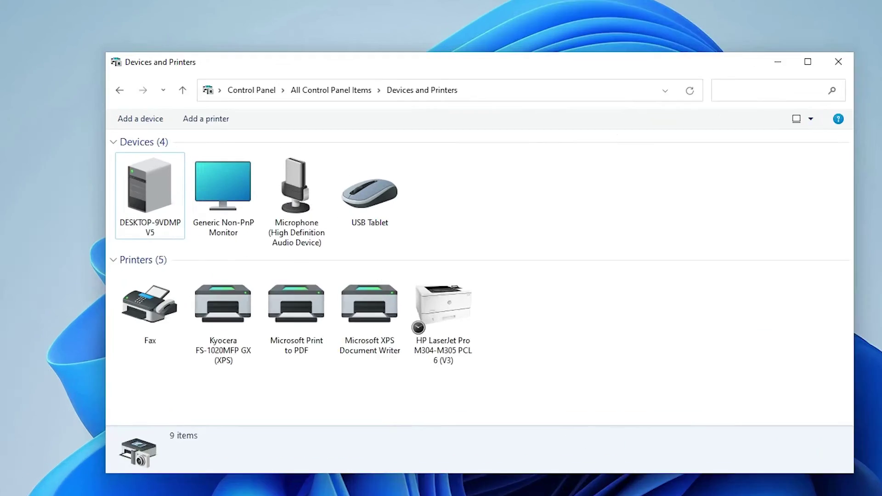